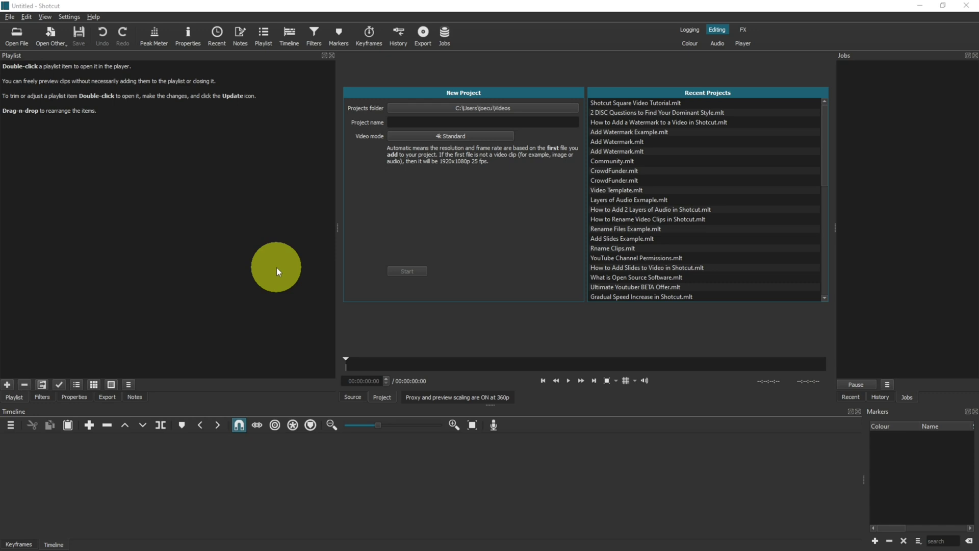
Enter 'Shotcut Square Example' as the project name and open the Video mode list.
click(402, 124)
text(Shotcut Square Example)
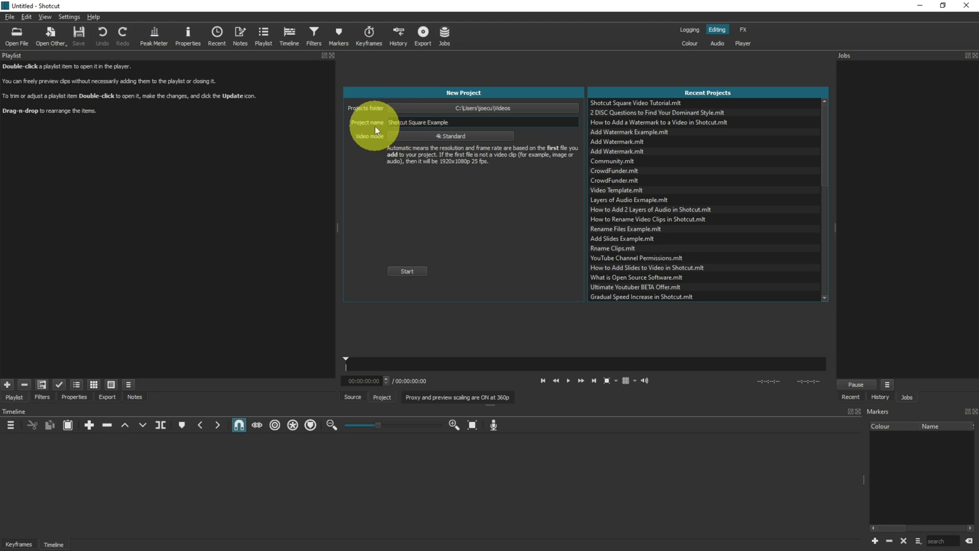
click(414, 136)
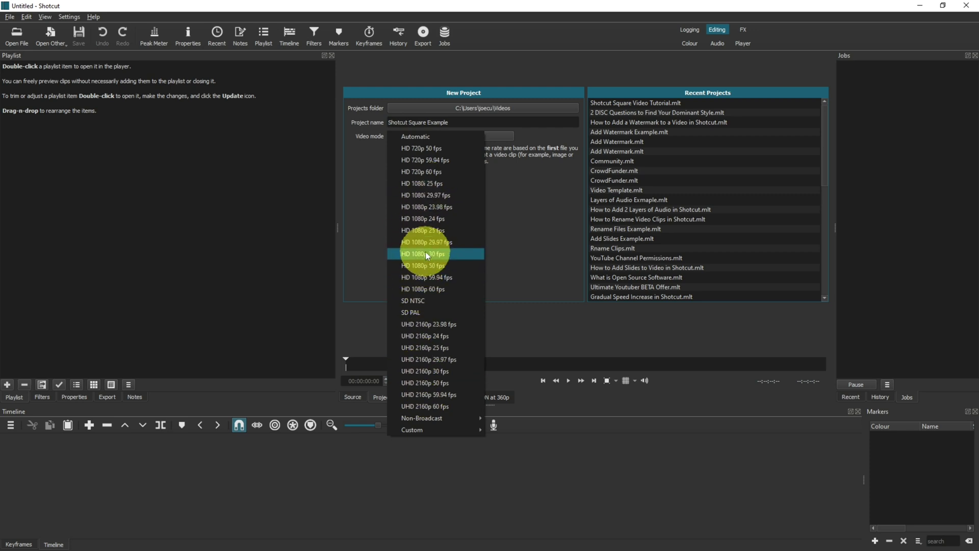
Add a custom video mode named 'Square Video' and set its width to 720.
mouse_move(448, 429)
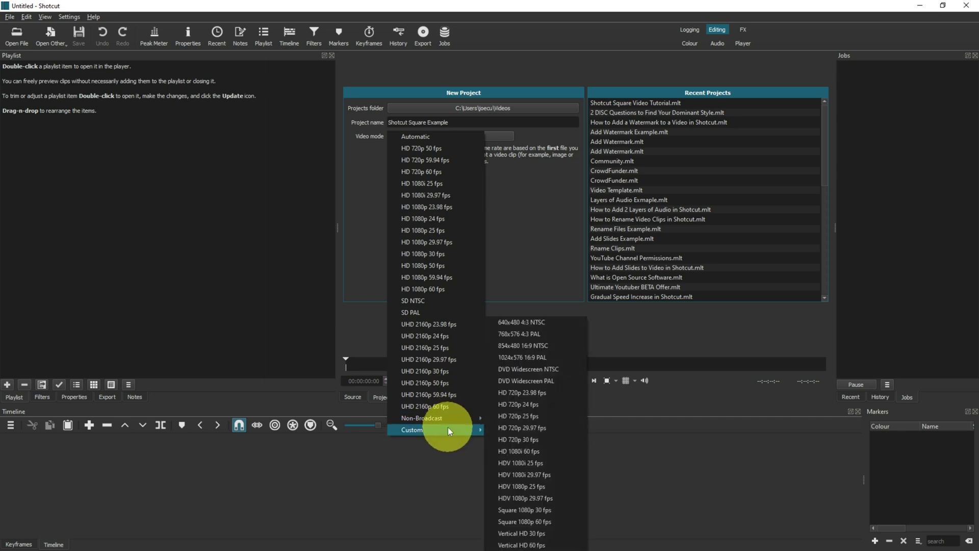
click(504, 429)
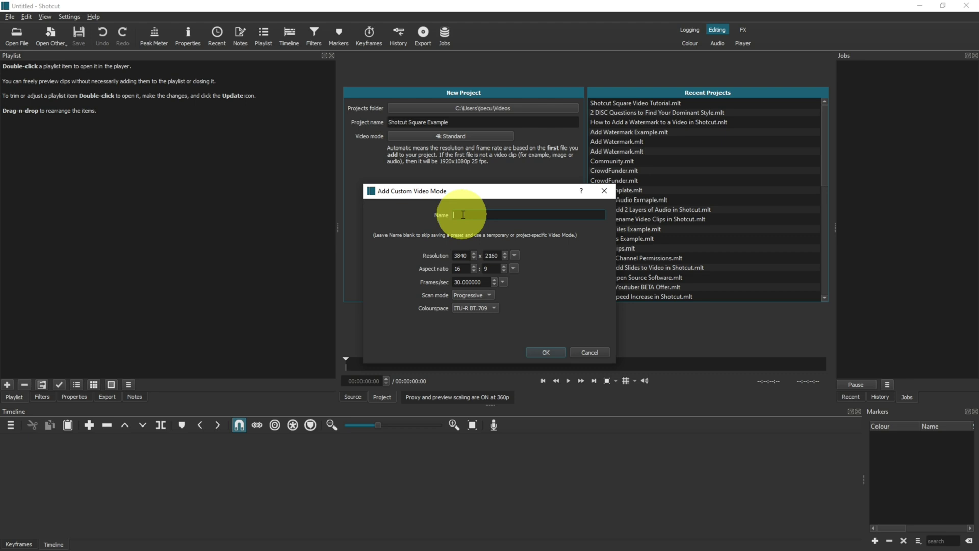
text(Square Video)
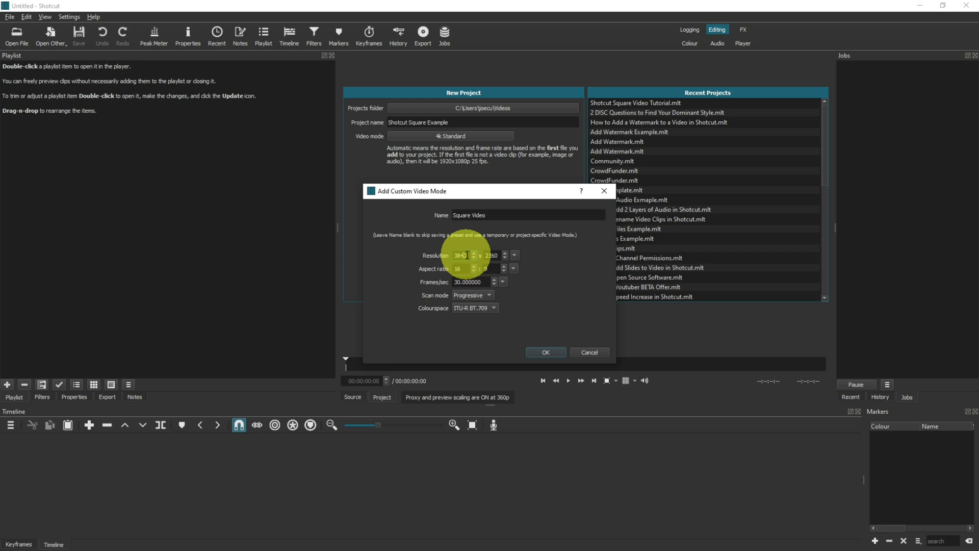
double_click(462, 255)
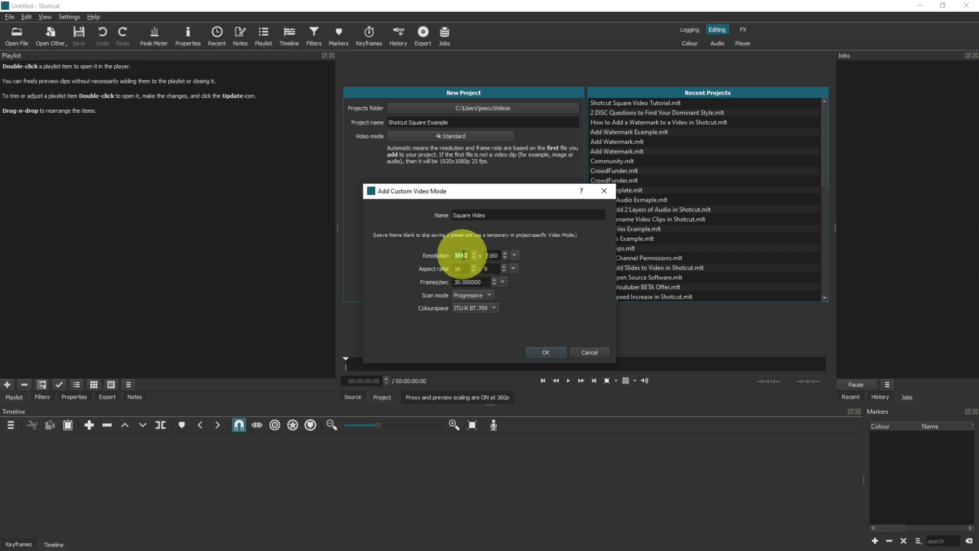
text(720)
key(Tab)
text(720)
Change the custom mode's resolution to 1080 x 1080.
double_click(463, 256)
text(1080)
double_click(487, 255)
text(1080)
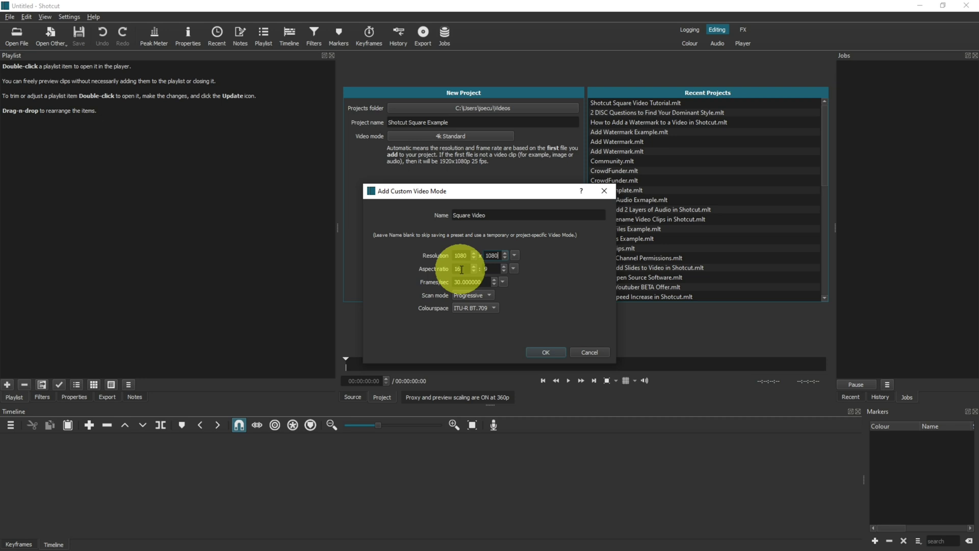
Set the aspect ratio to 1:1 and confirm progressive scan and ITU-R BT.709 colourspace.
key(BackSpace)
click(490, 268)
key(BackSpace)
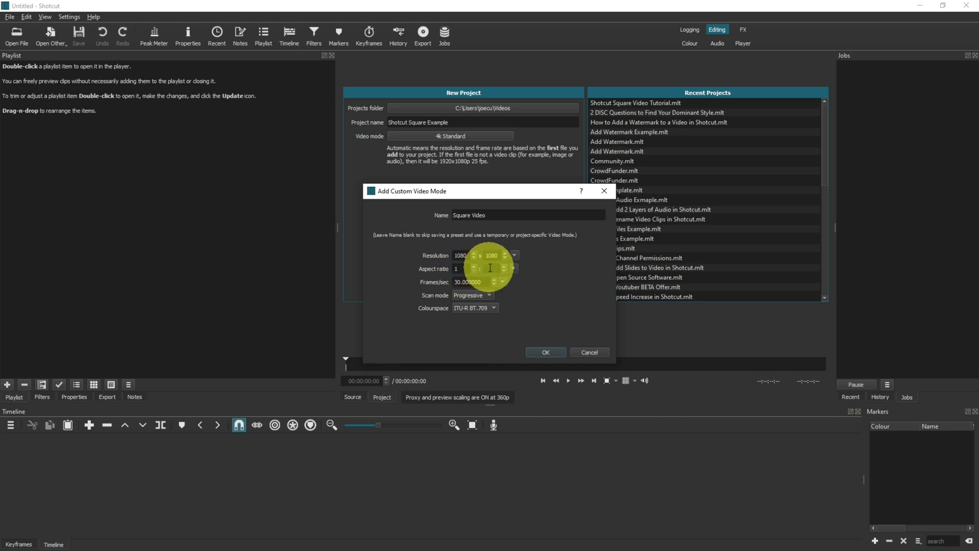
text(1)
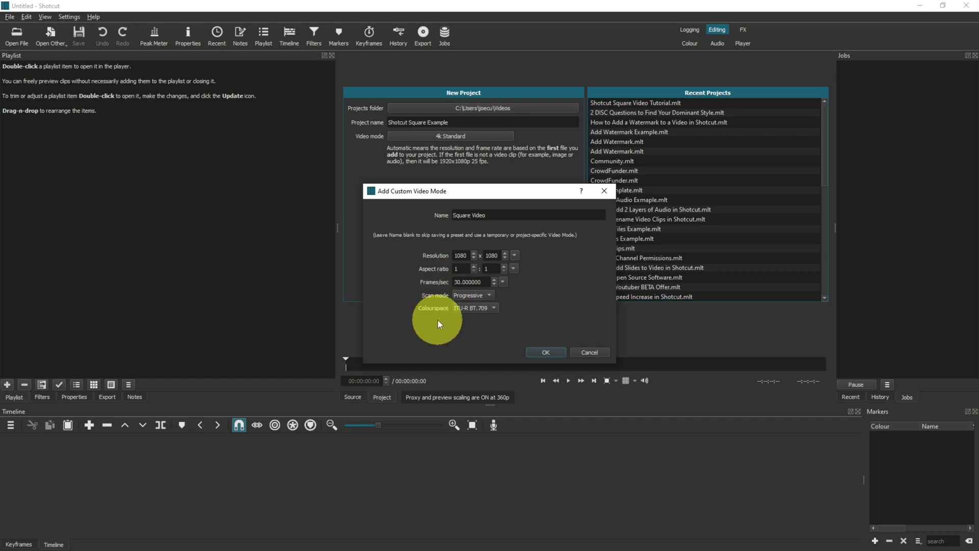
click(490, 296)
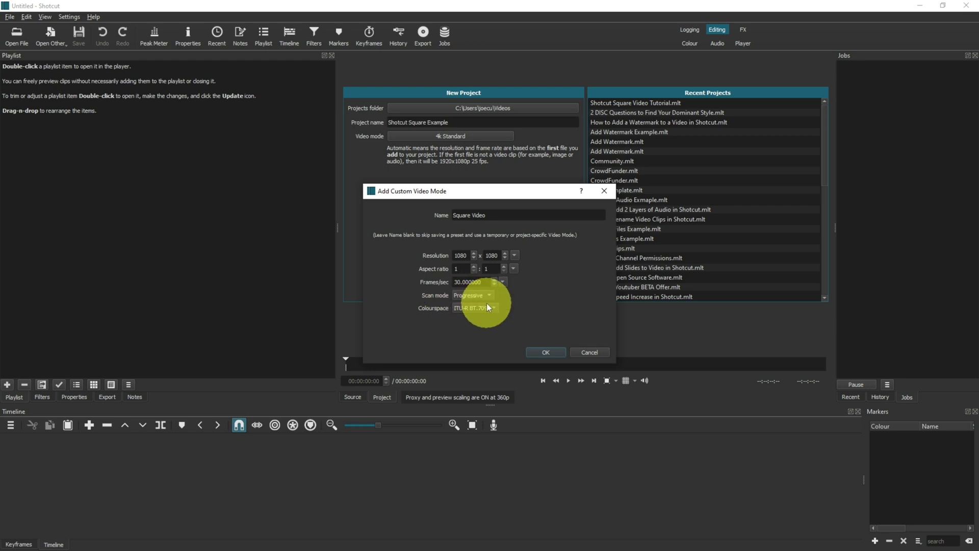
click(488, 306)
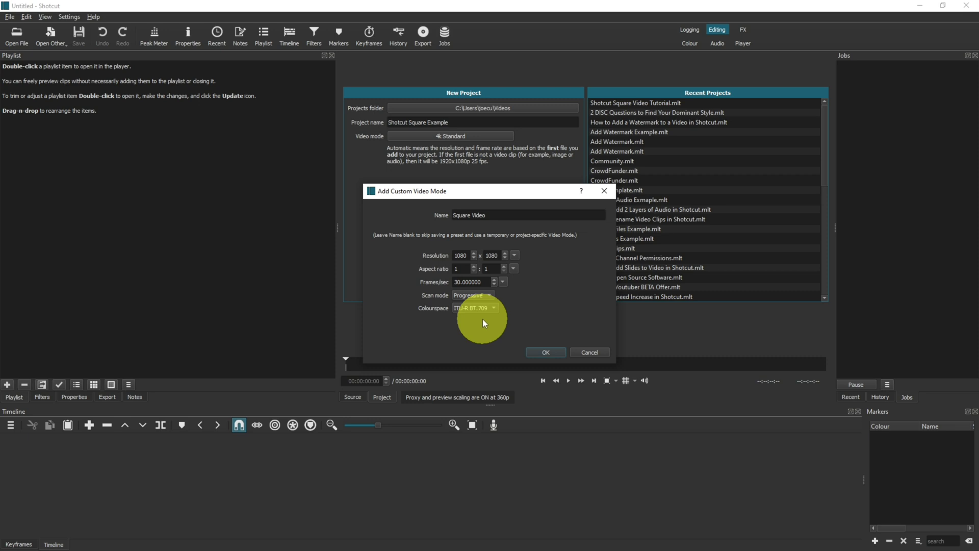
Save the Square Video mode, create the project, and add Bicycle.mp4 and Chess.mp4 to the playlist.
click(545, 353)
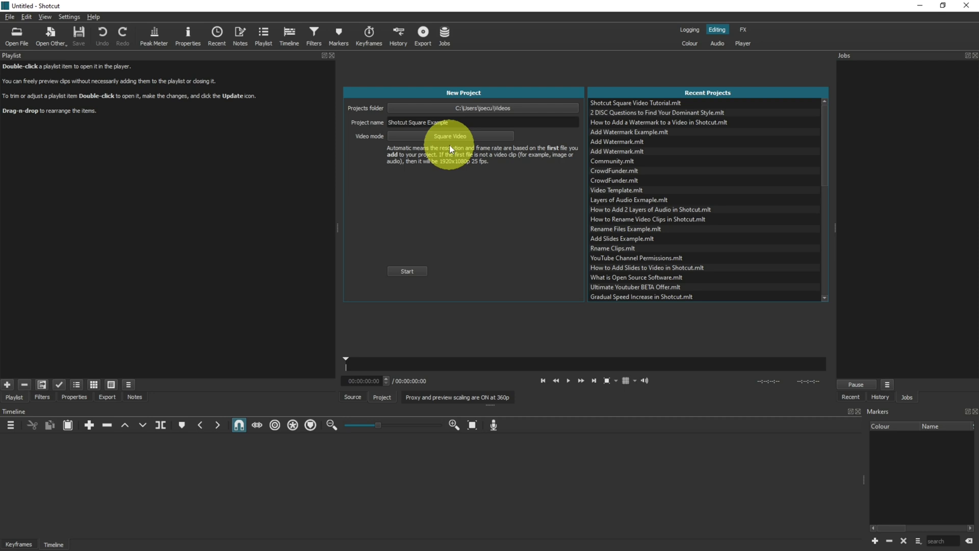
click(406, 269)
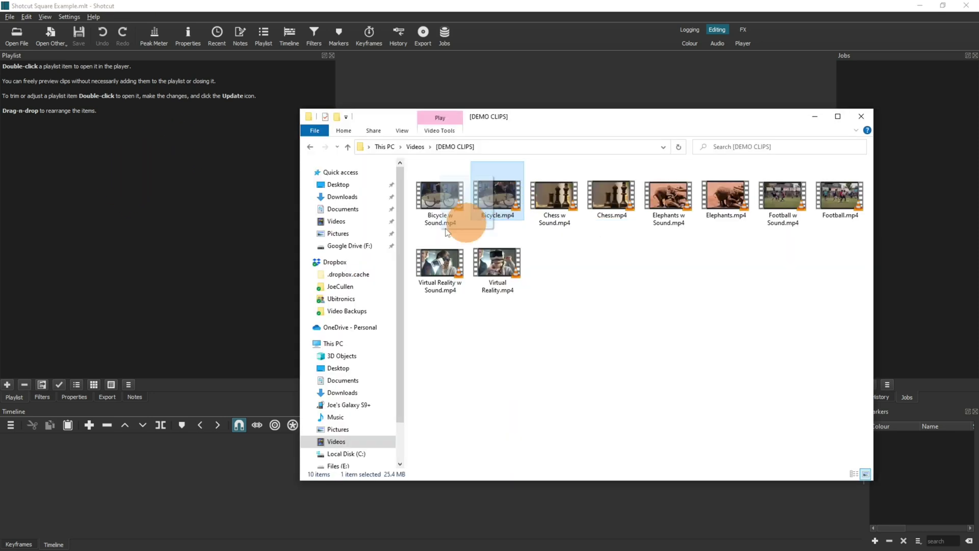
drag(470, 208, 153, 153)
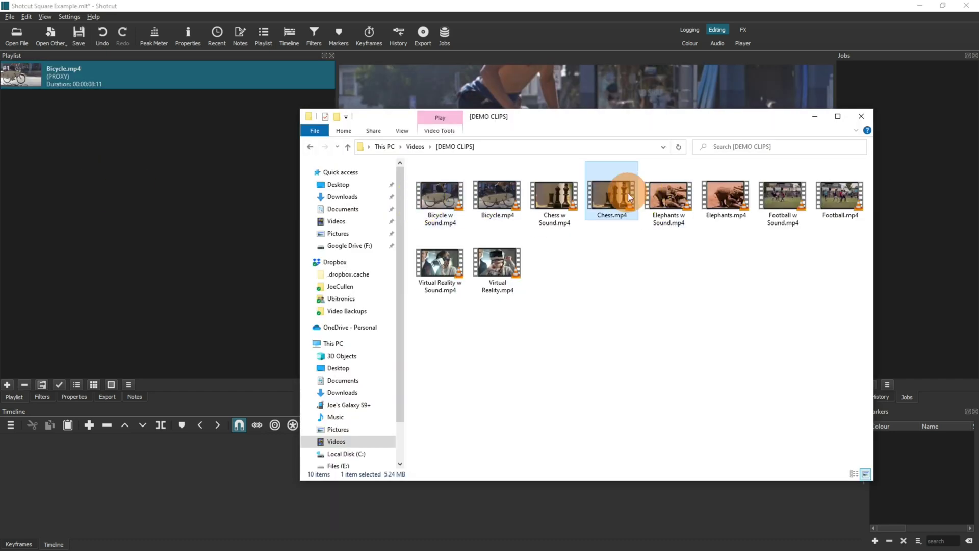
drag(612, 196, 244, 199)
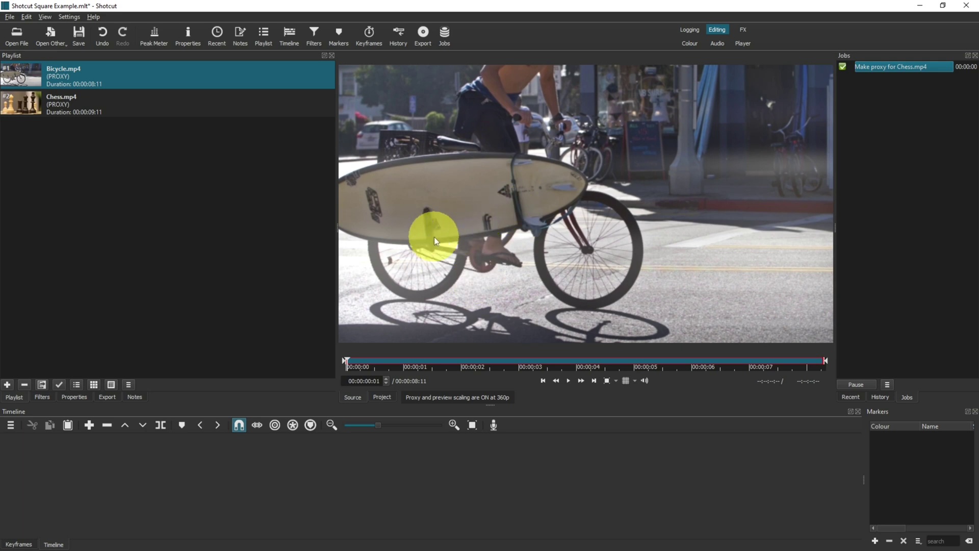
Switch the project's video mode to Custom > Square Video from the Settings menu.
click(68, 17)
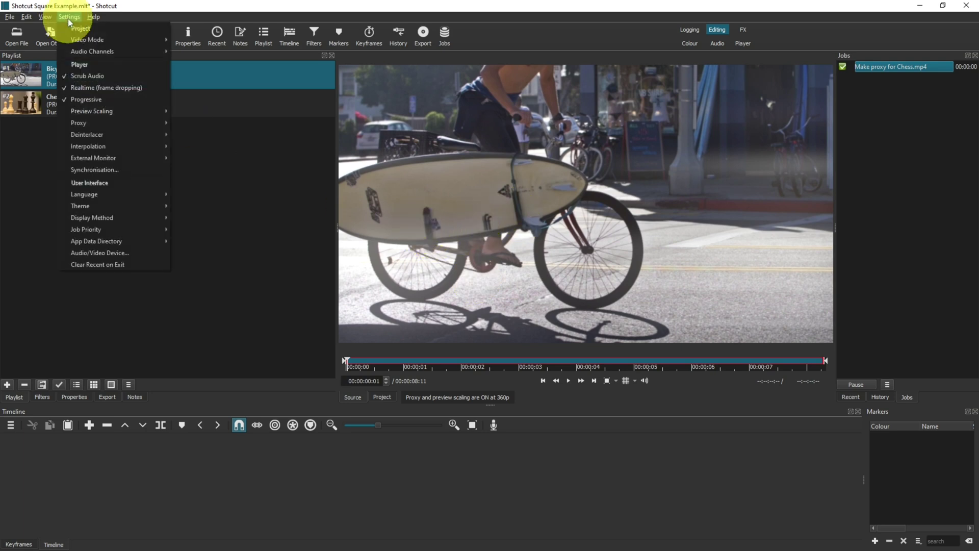
mouse_move(109, 40)
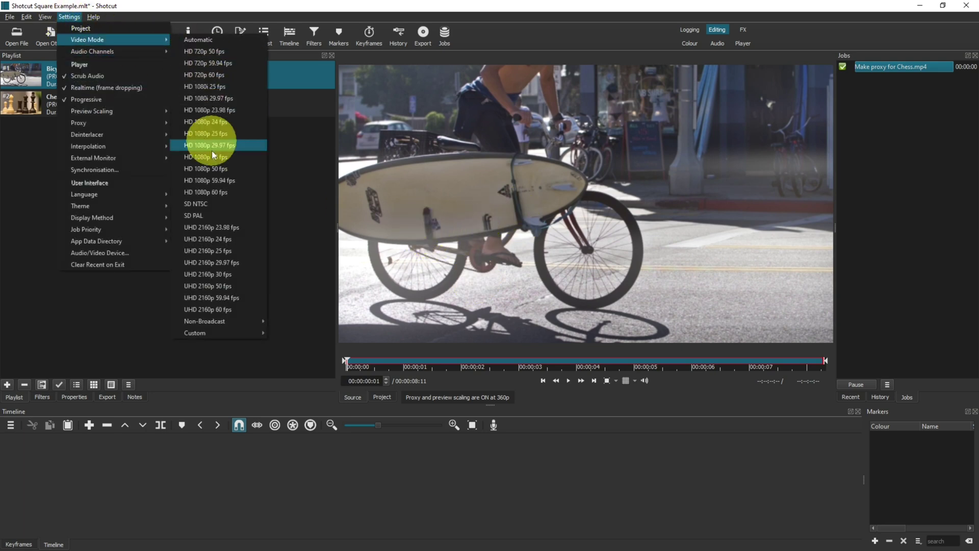
mouse_move(240, 331)
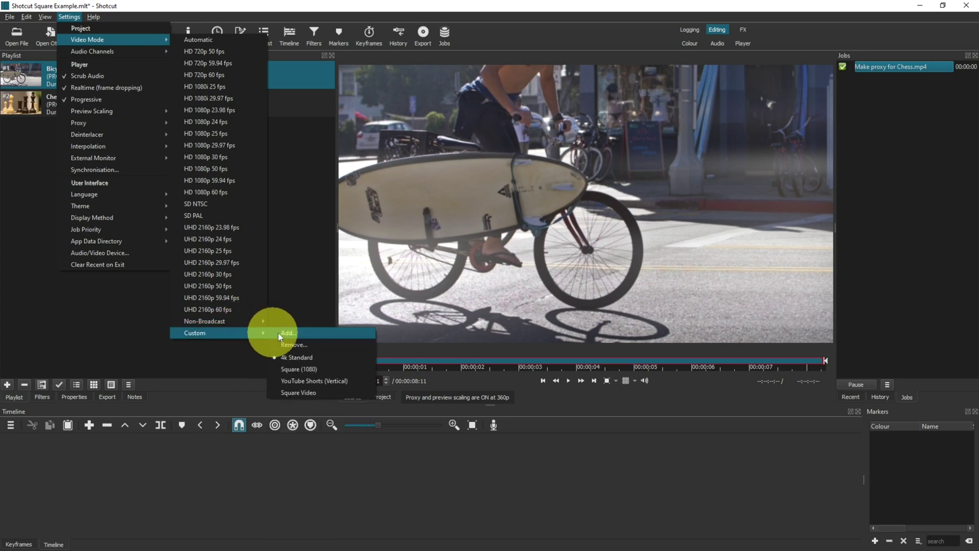
click(298, 392)
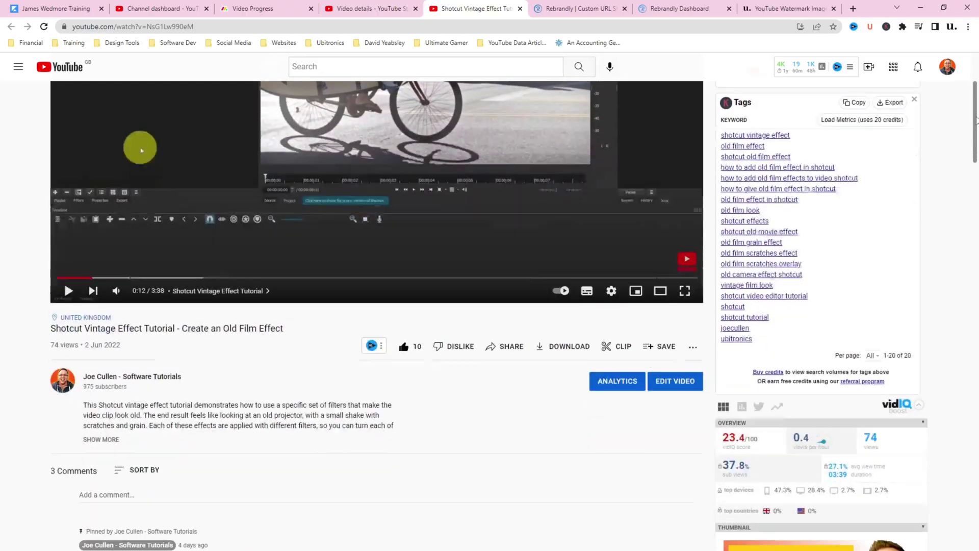
Scroll down the video page and expand the full description with its time stamps and links.
scroll(138, 148, down, 2)
click(107, 356)
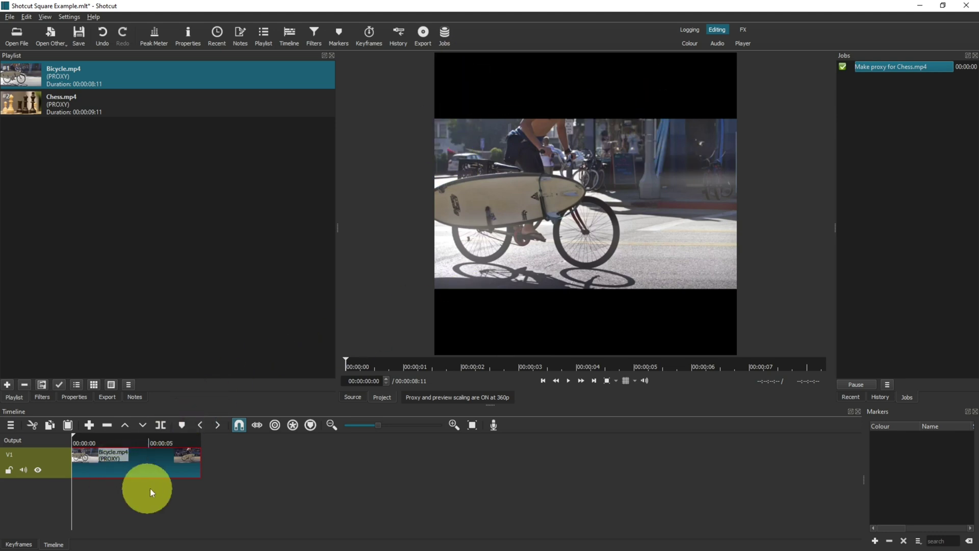
Add the Size, Position & Rotate filter to Bicycle.mp4.
click(313, 36)
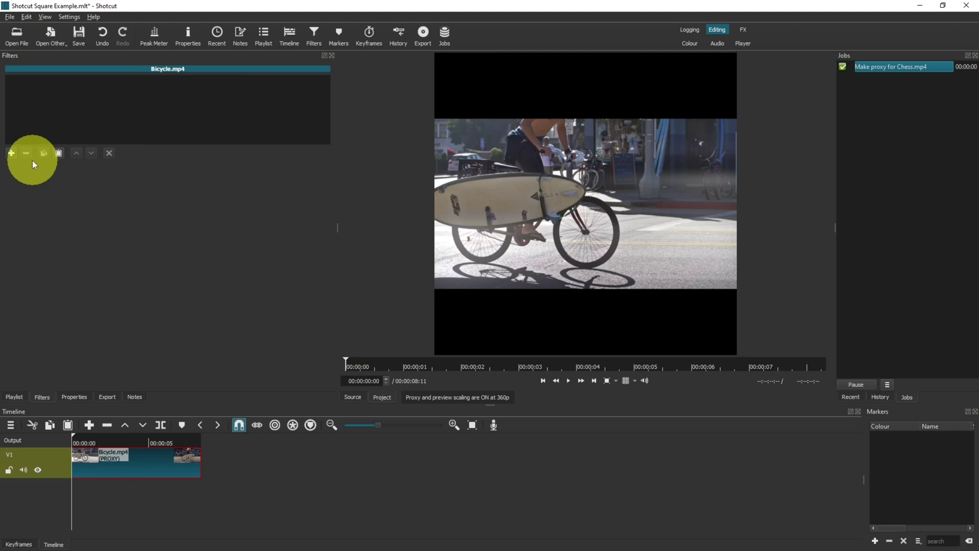
click(11, 153)
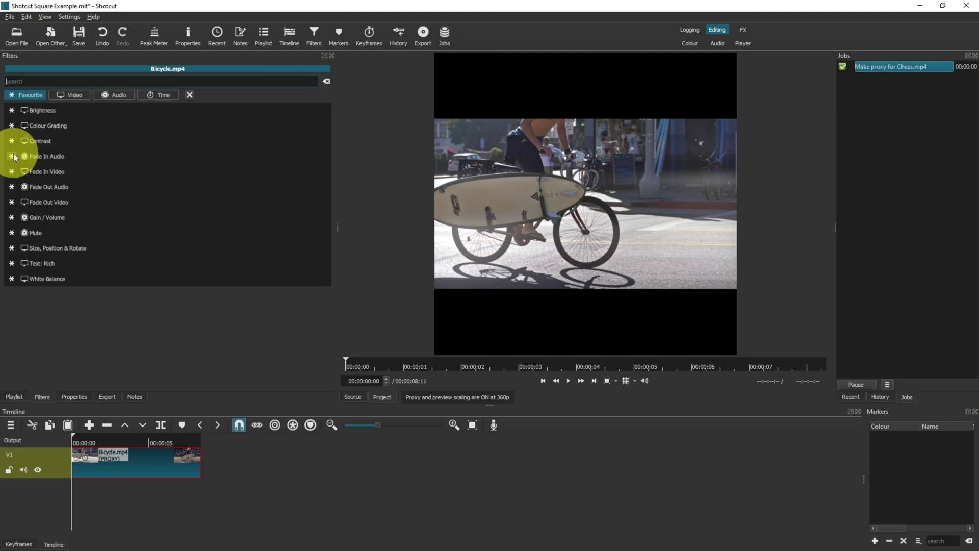
text(size)
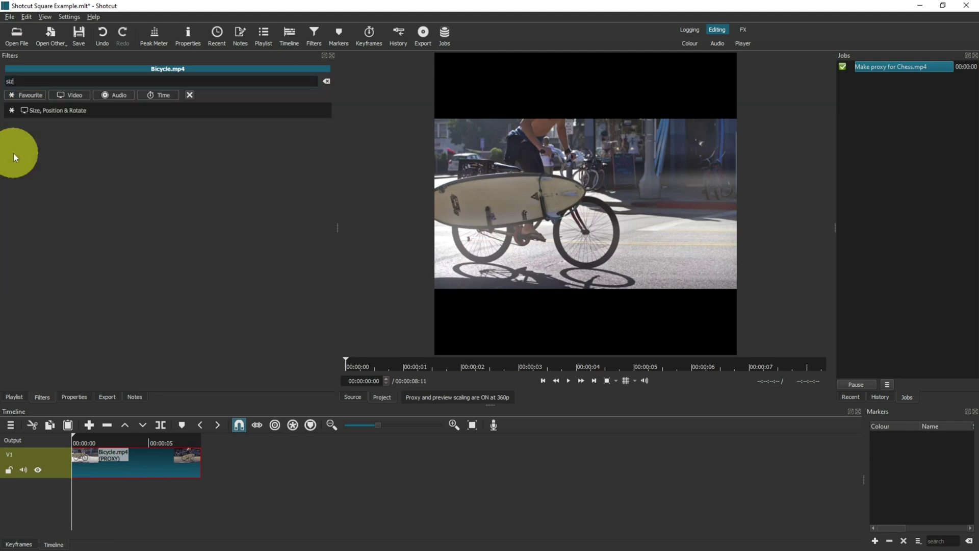
click(59, 110)
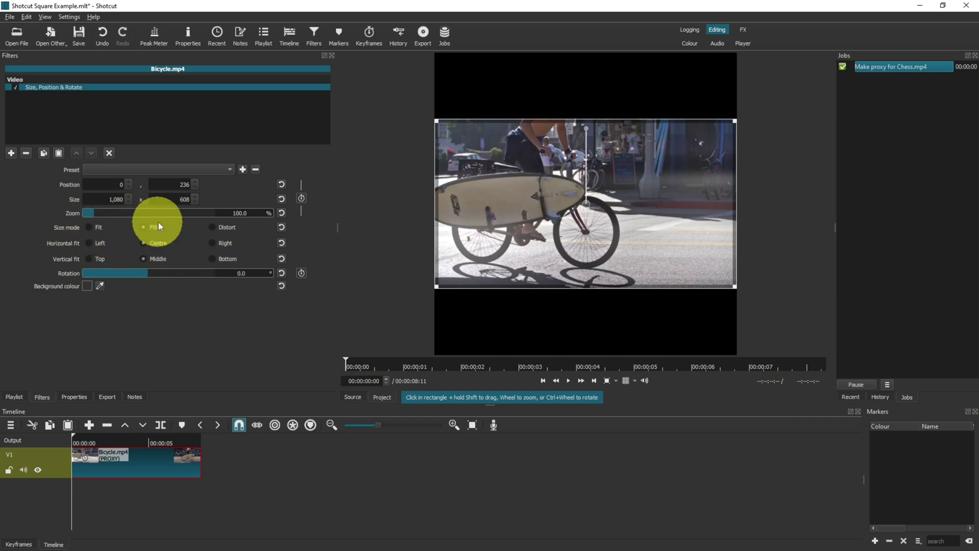
Switch to Distort mode and stretch the clip to the frame's top and bottom edges.
click(213, 227)
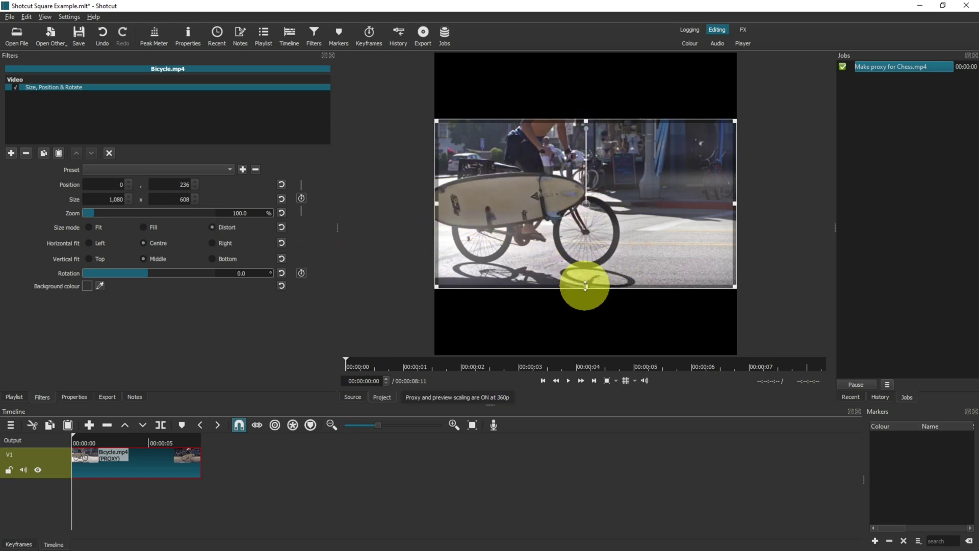
drag(586, 288, 592, 354)
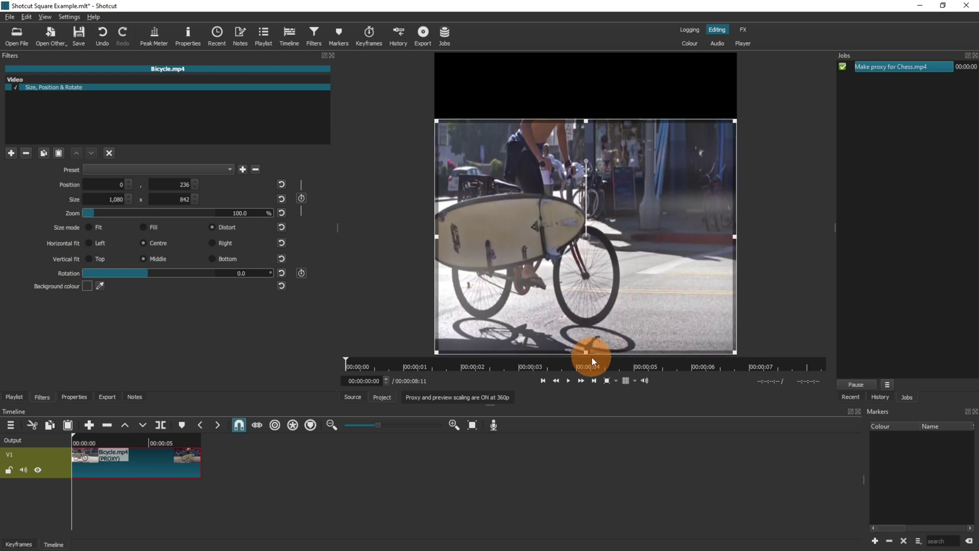
drag(585, 119, 585, 48)
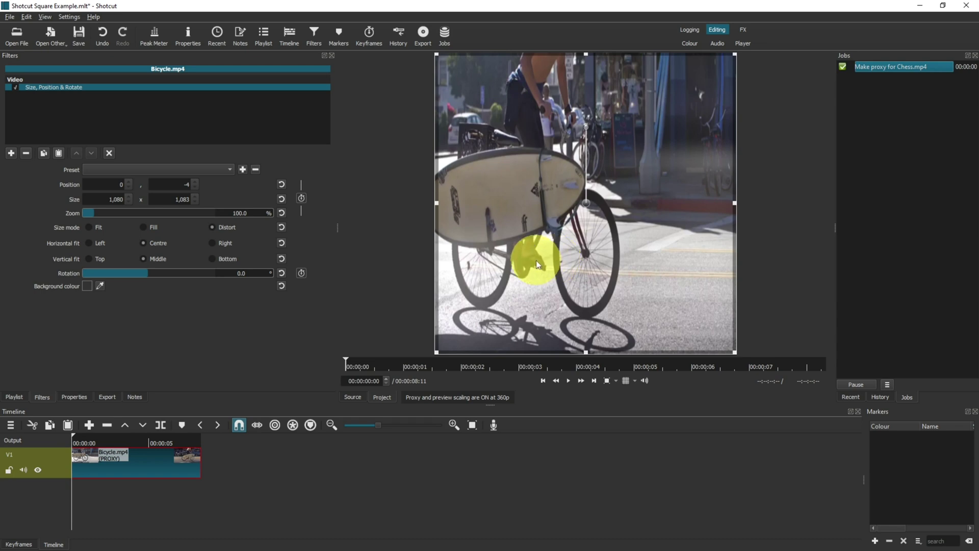
Switch to Fill mode, zoom the clip to about 179%, and position it at -454, -8.
click(144, 228)
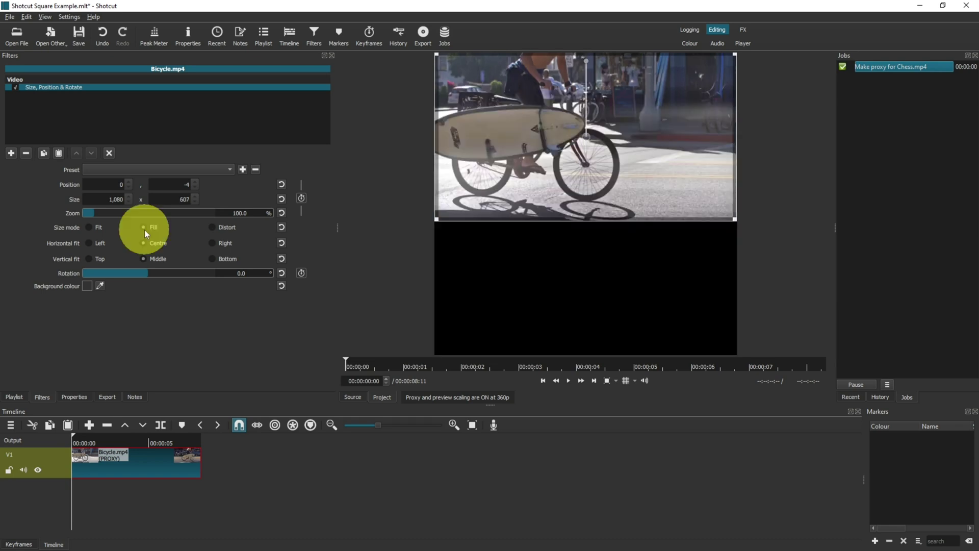
drag(435, 225, 253, 360)
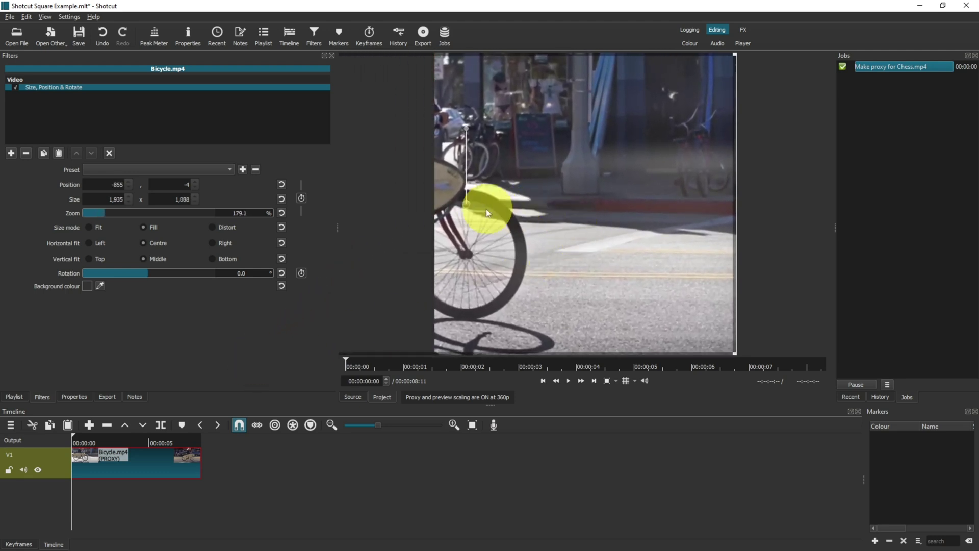
drag(468, 208, 586, 204)
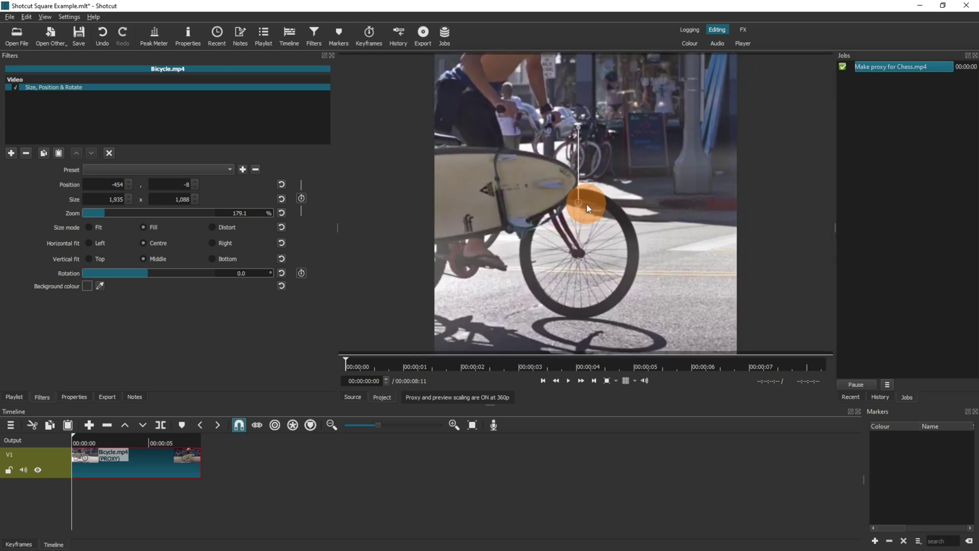
Using a temporary grid overlay, nudge the clip to position -427, -4 to centre the bike.
click(626, 381)
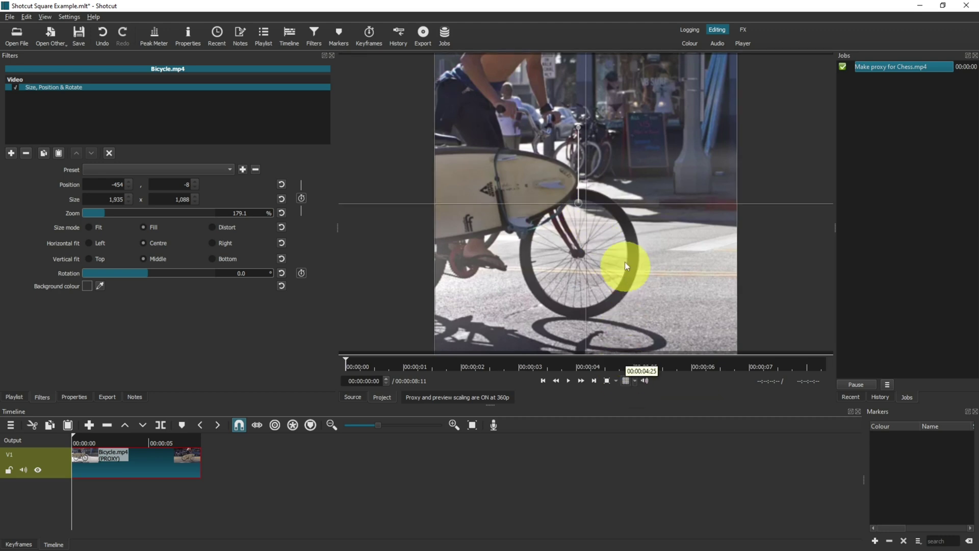
click(636, 380)
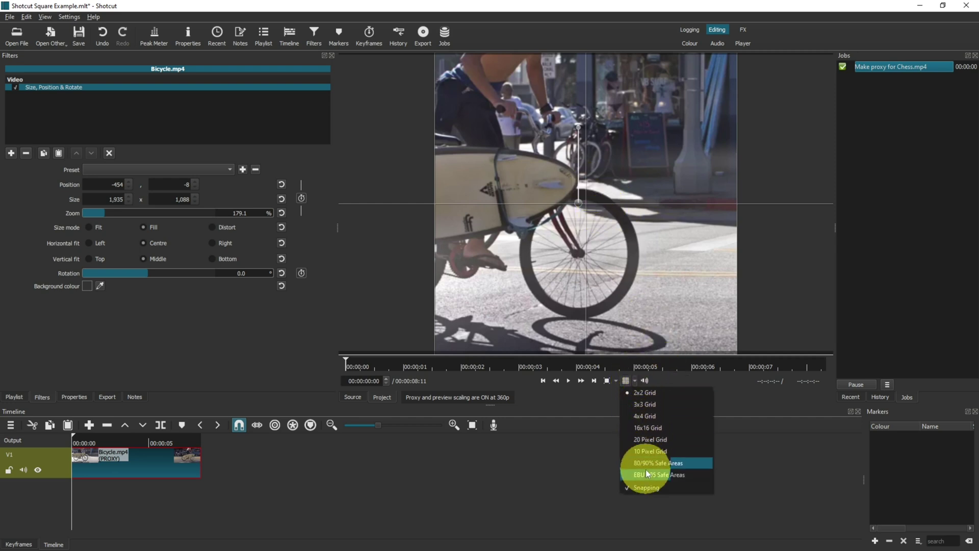
click(579, 206)
mouse_move(579, 206)
mouse_down()
mouse_move(570, 190)
mouse_move(583, 206)
mouse_up()
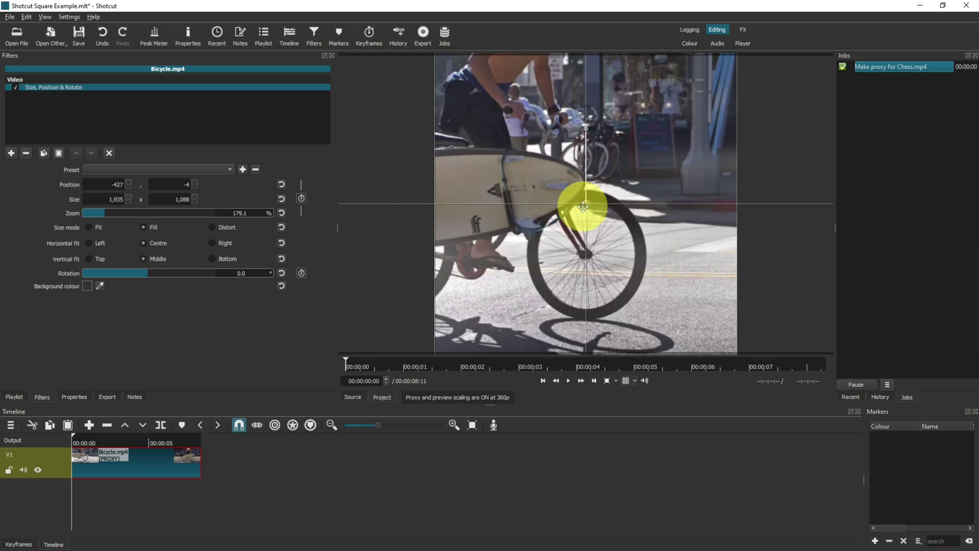
click(630, 381)
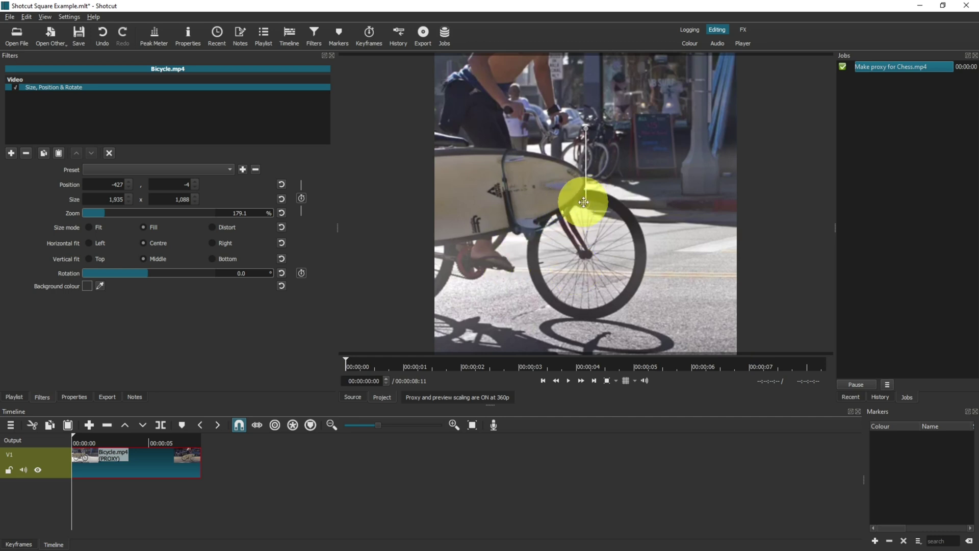
Move the clip right to position -243, -2 and play it to check the framing.
drag(586, 203, 644, 203)
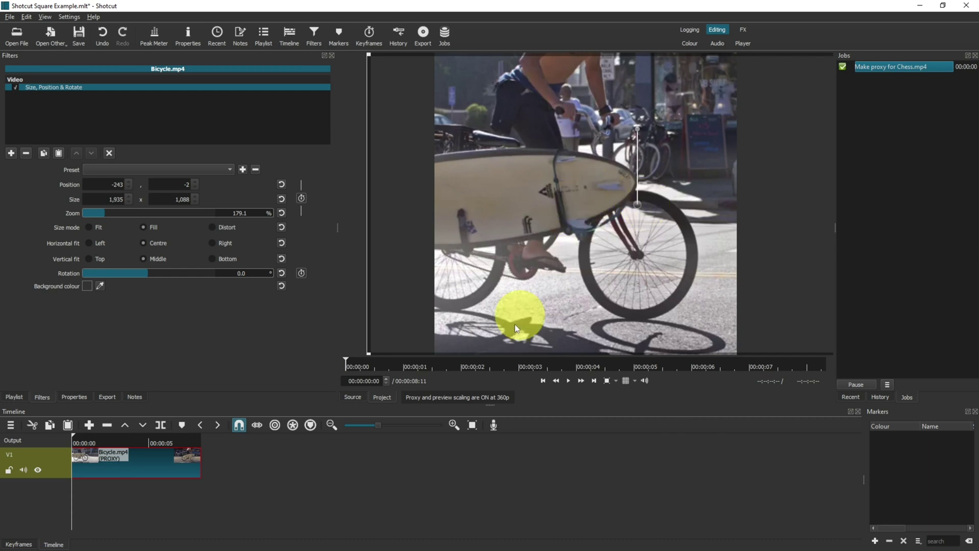
click(568, 381)
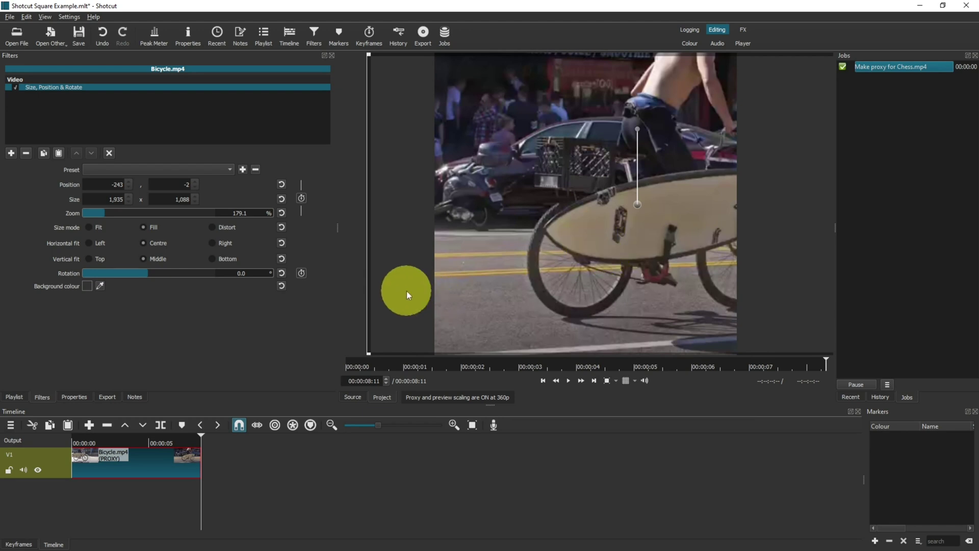
Keyframe Bicycle.mp4's position to pan from -243 to -584, -6 at the clip end, then play back.
click(302, 199)
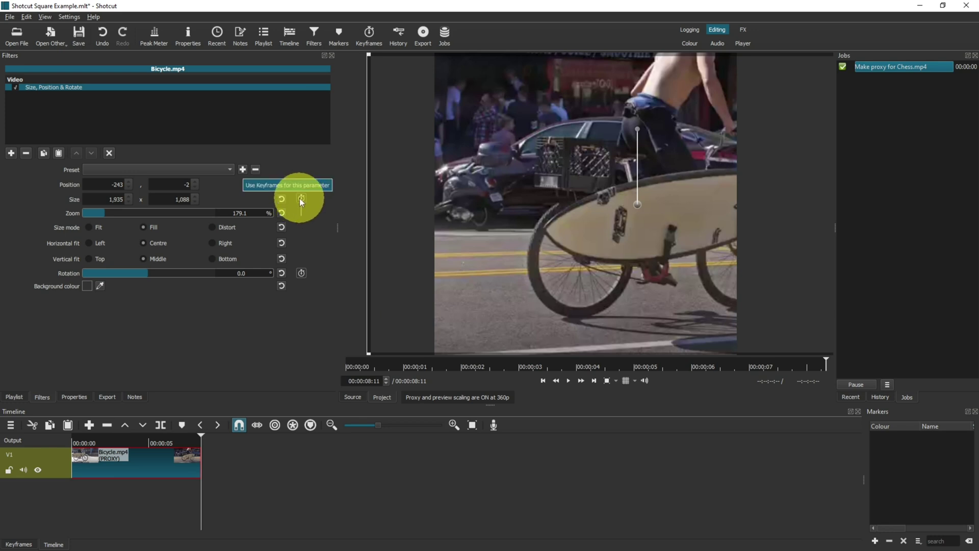
click(72, 439)
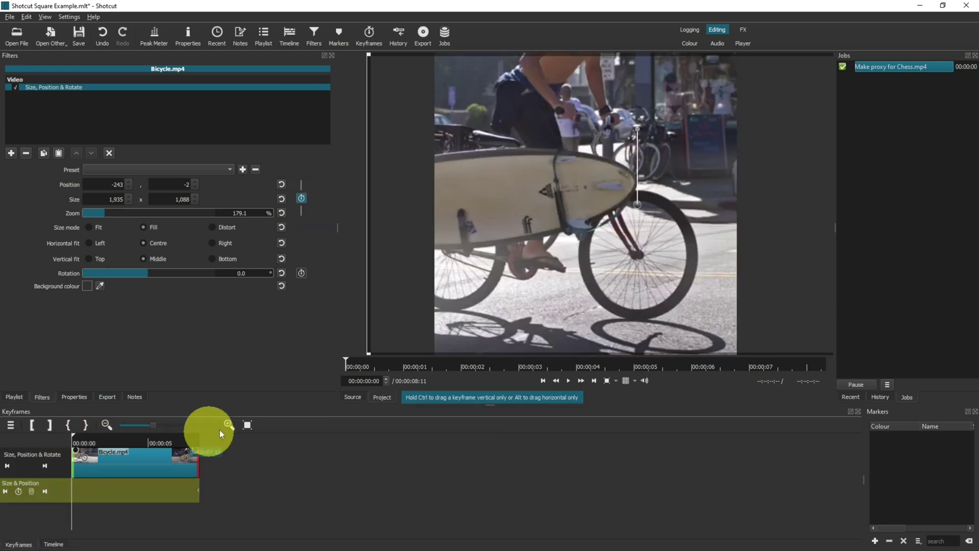
click(184, 455)
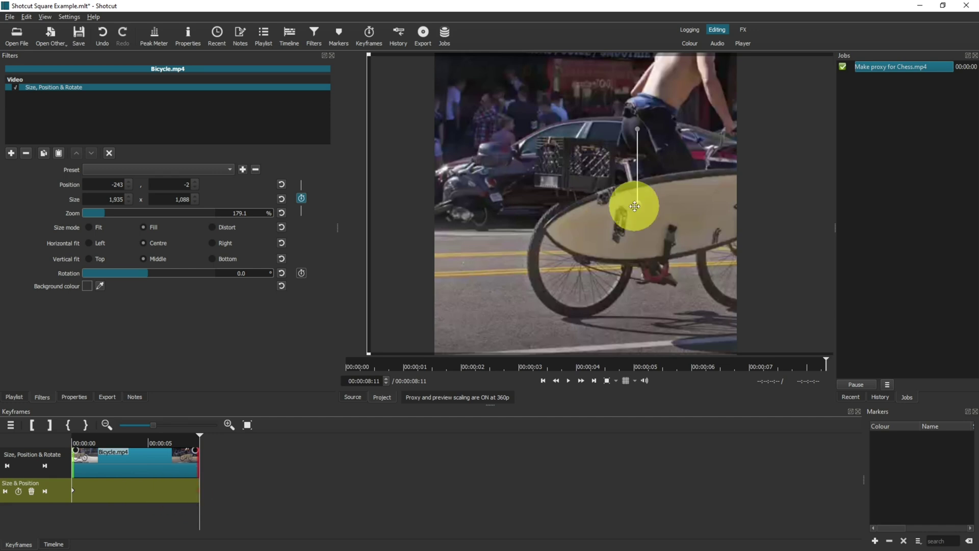
drag(635, 207, 535, 206)
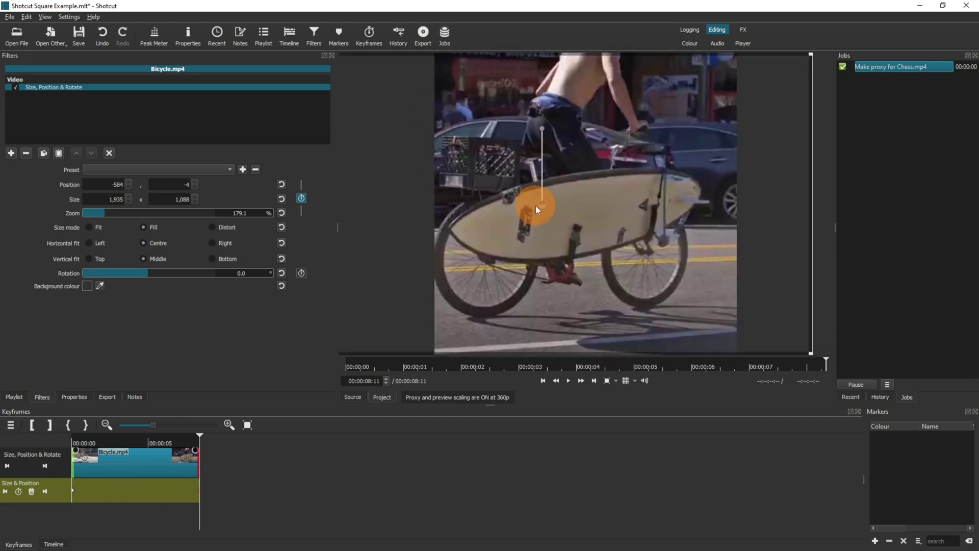
click(72, 442)
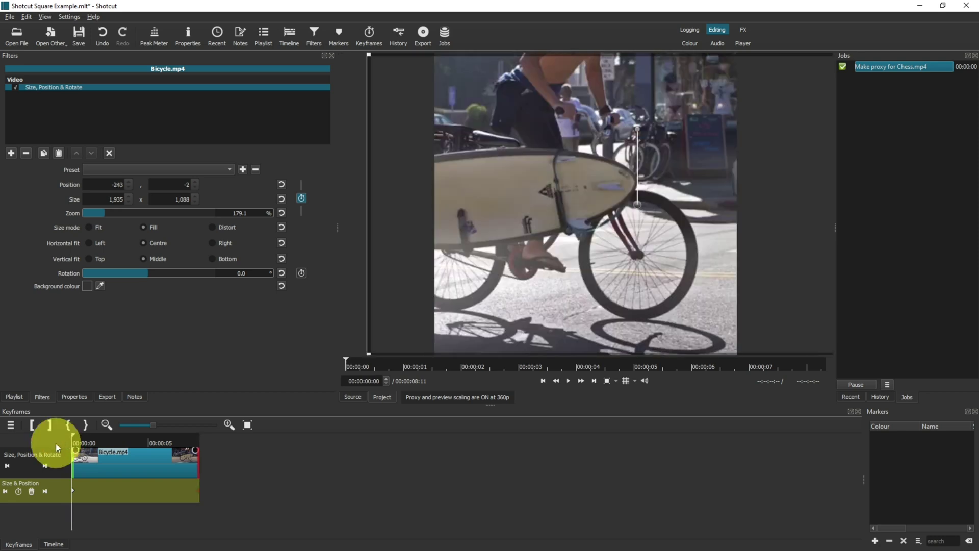
click(569, 383)
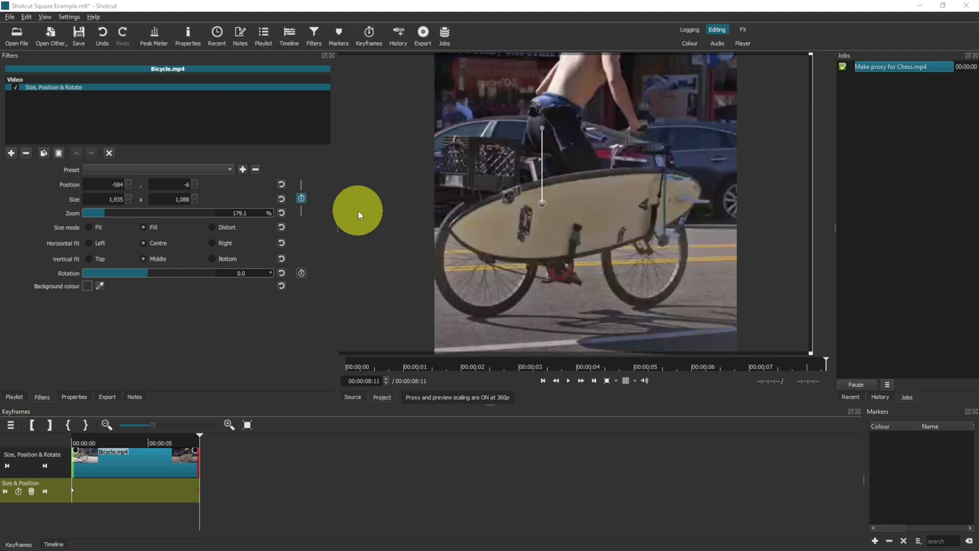
Save the project and export 'Shotcut Square Example.mp4' at 1080 x 1080 with a 1:1 aspect ratio.
click(84, 41)
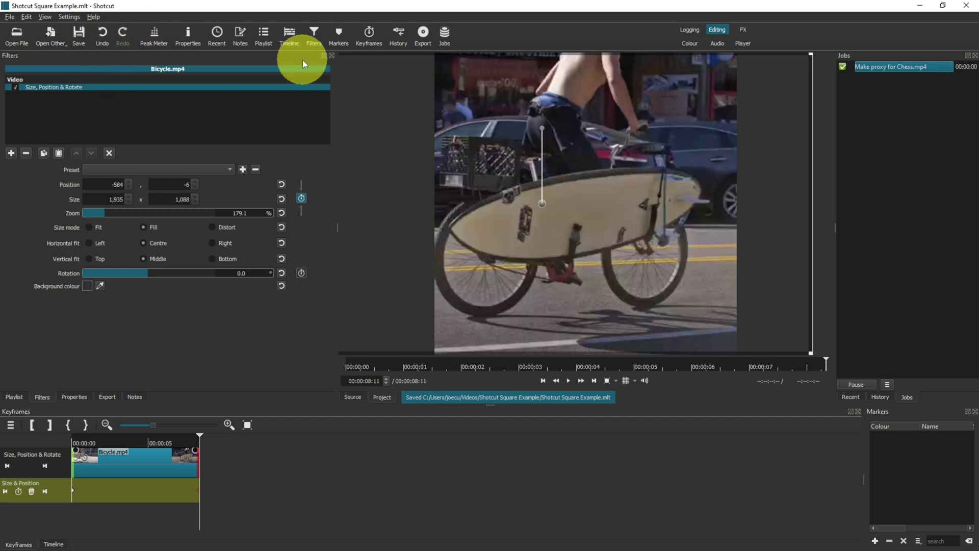
click(426, 36)
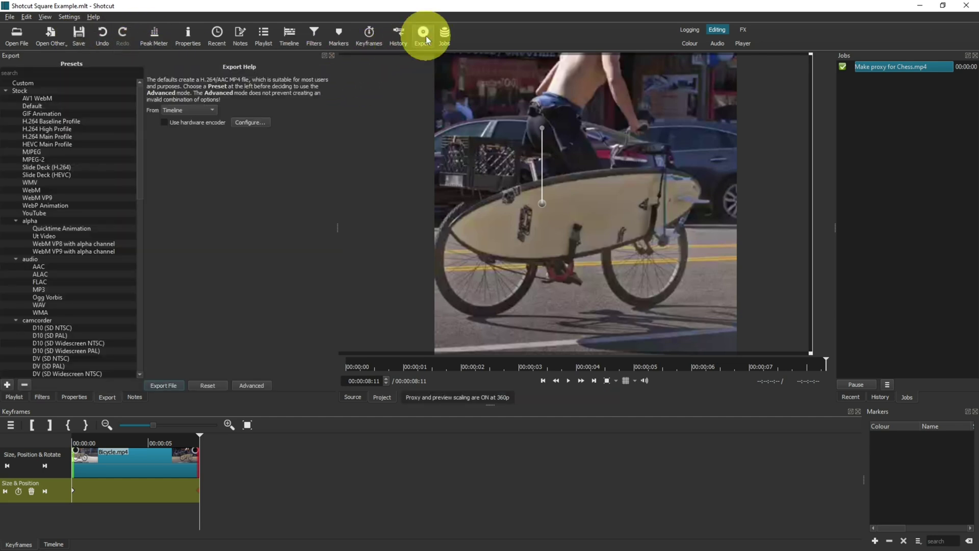
click(254, 386)
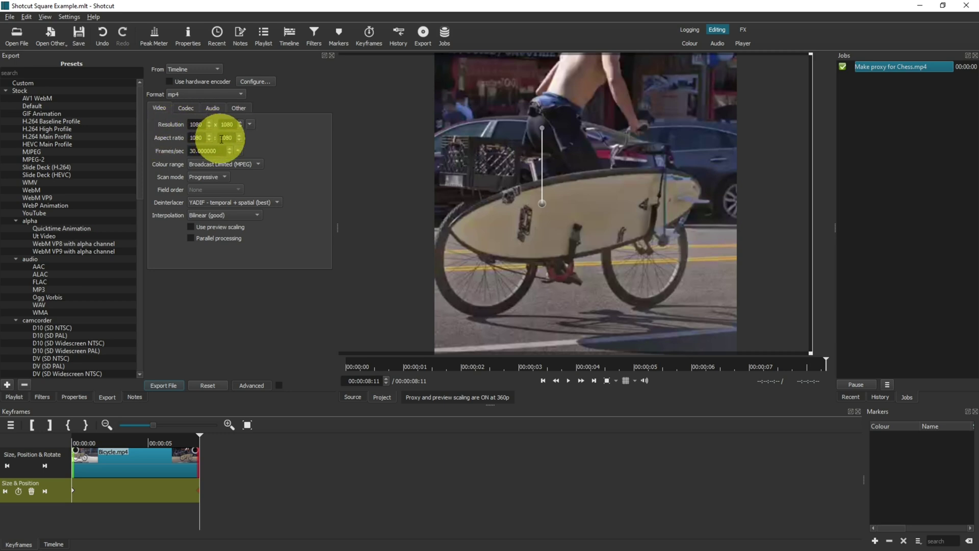
click(201, 139)
key(BackSpace)
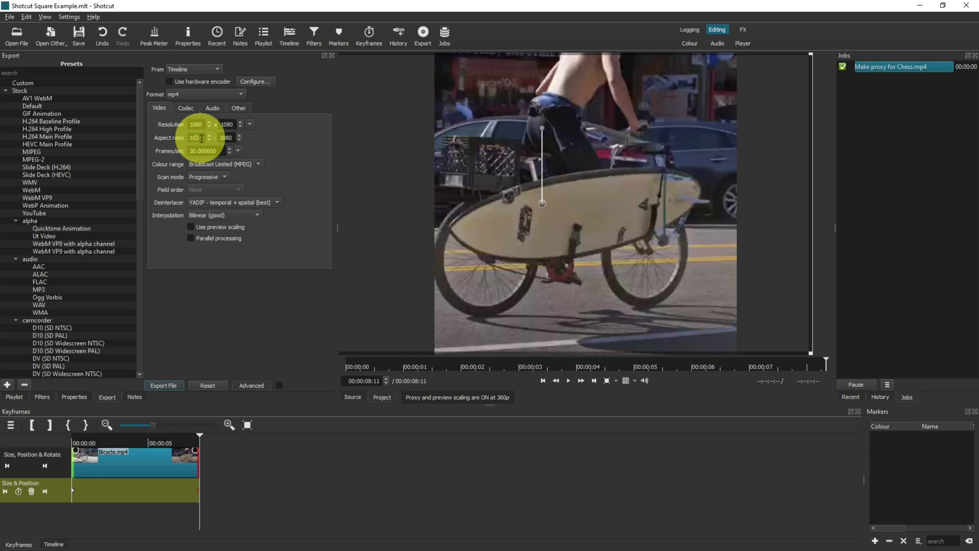
double_click(227, 137)
text(1)
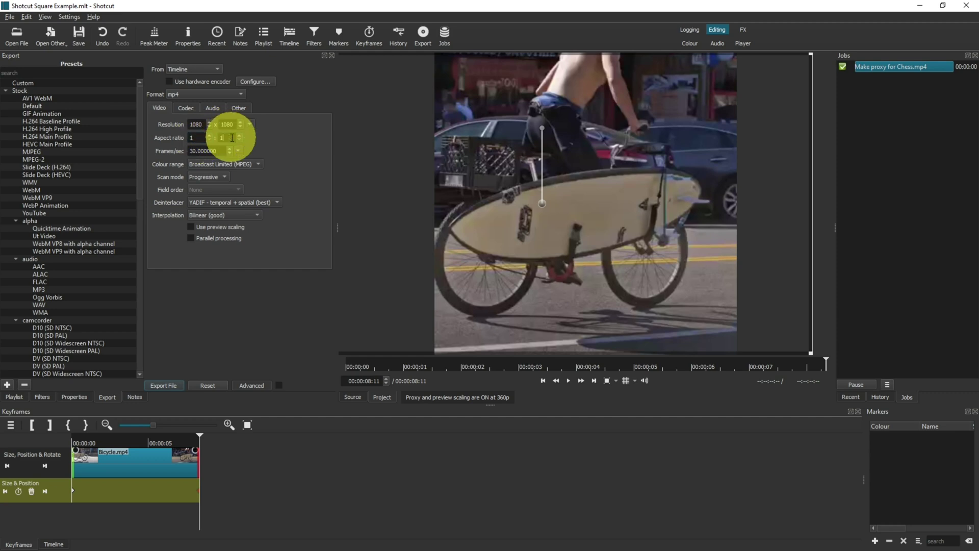
click(257, 138)
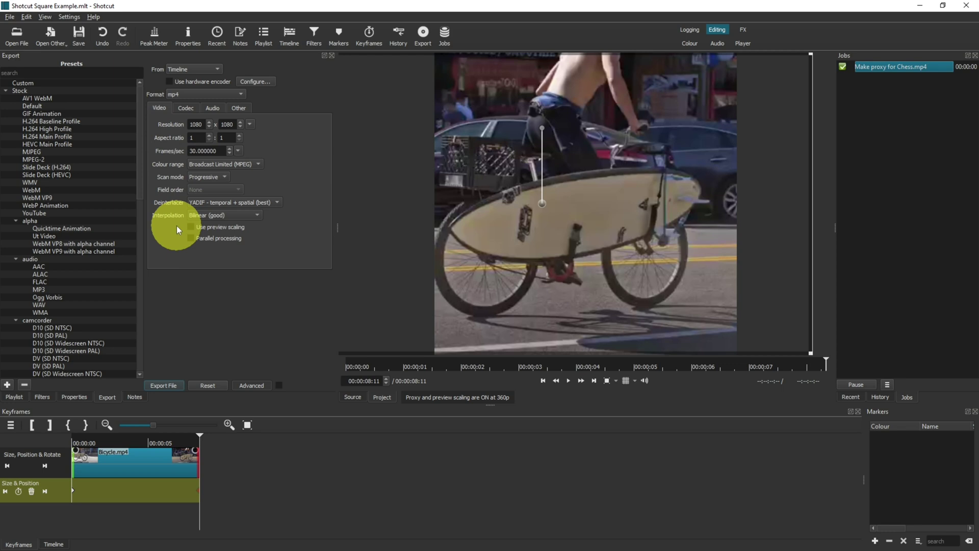
click(175, 386)
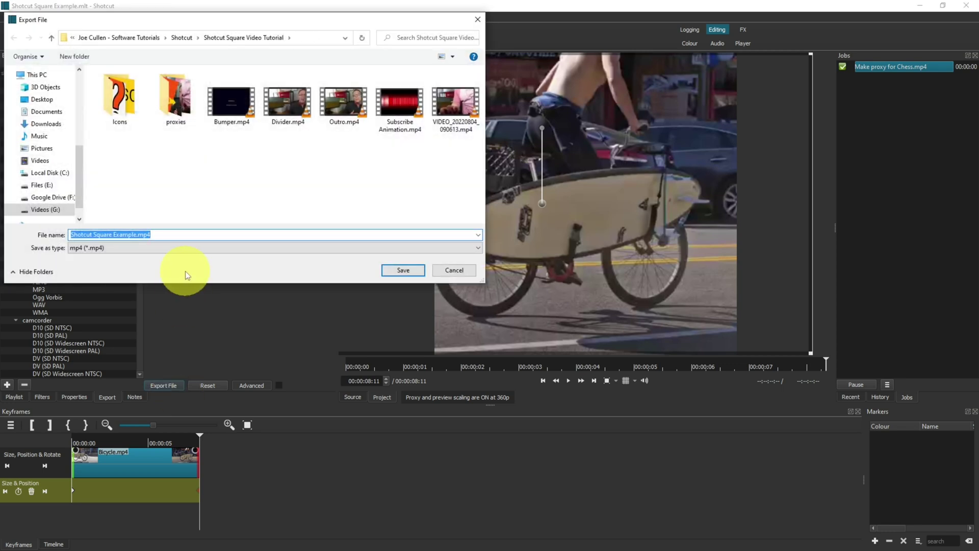
click(390, 269)
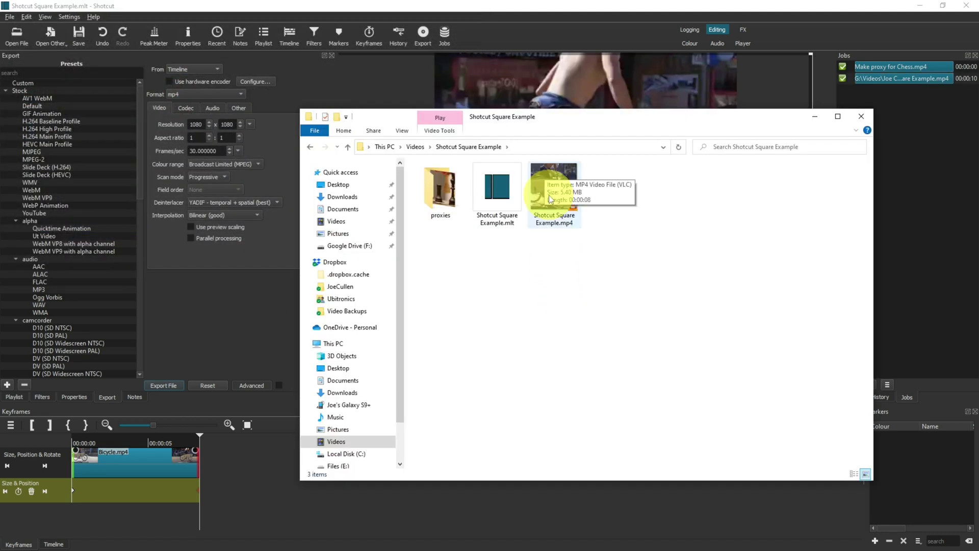
Play 'Shotcut Square Example.mp4' from File Explorer in VLC media player.
double_click(548, 195)
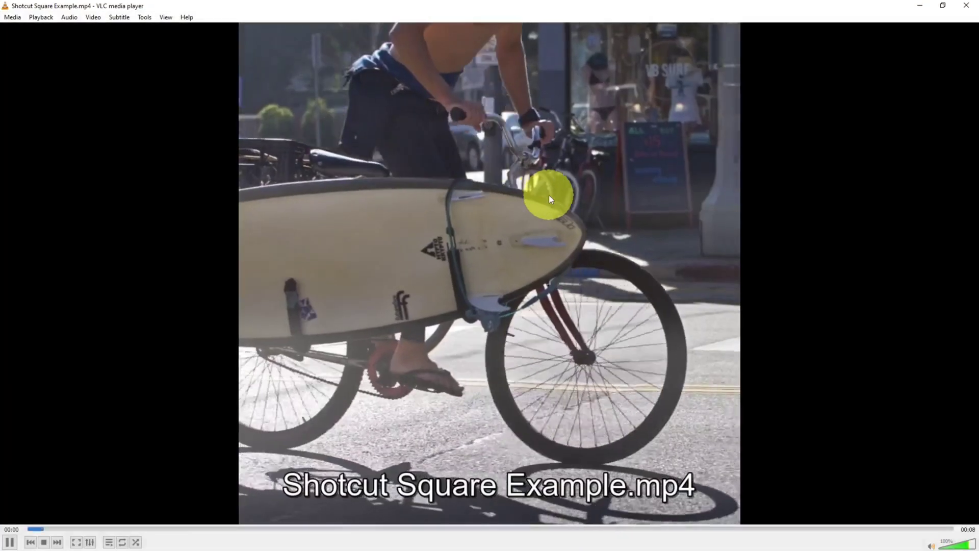